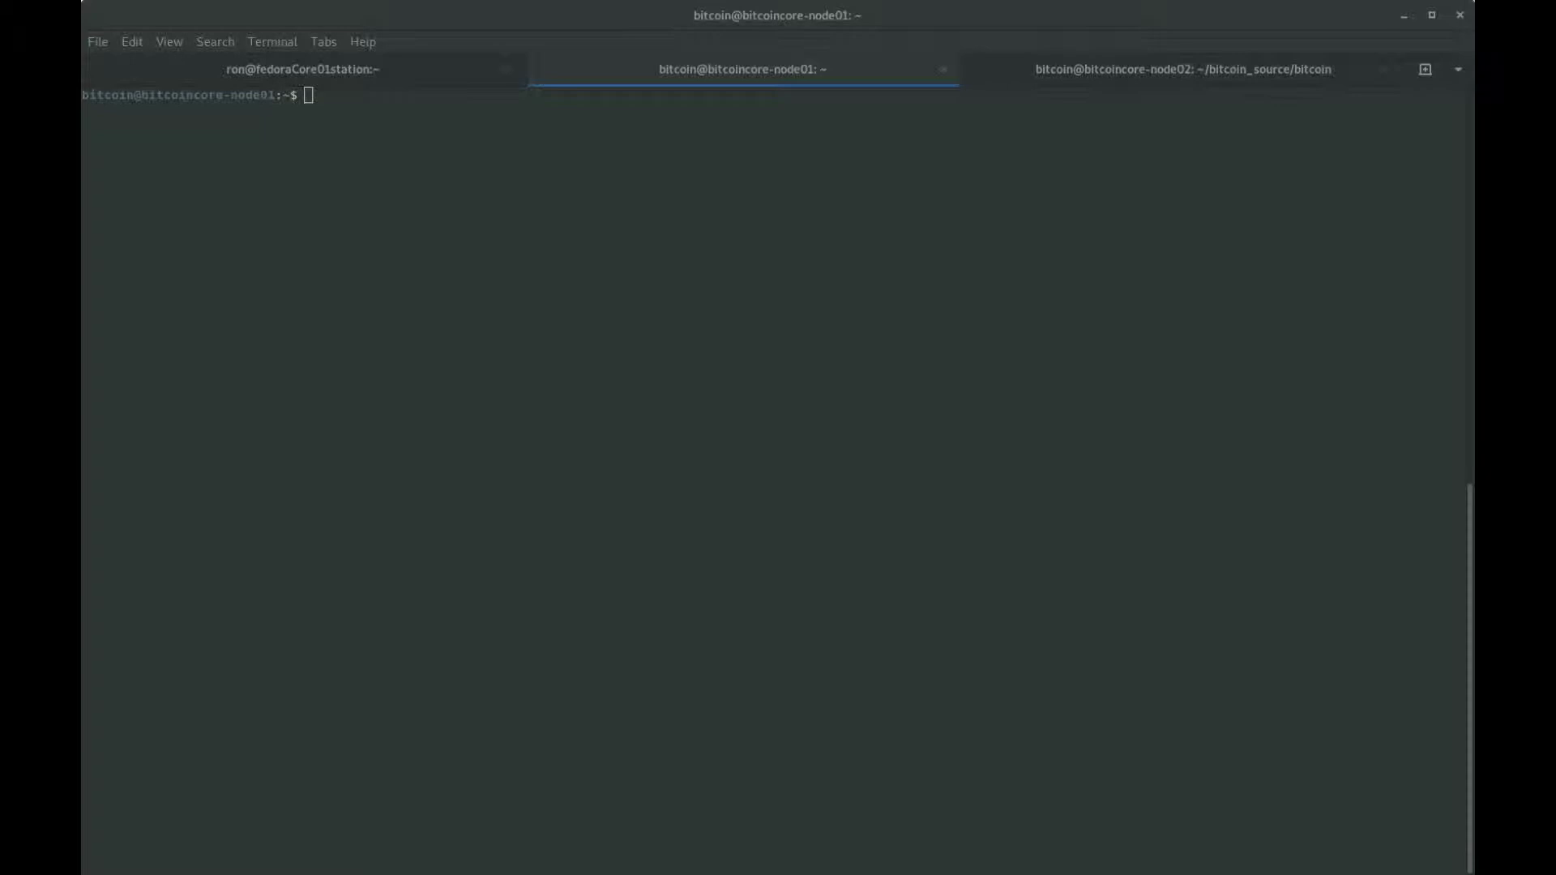
List the home directory with ls -lth, then look up addresses for the wallet label, getting error -11.
click(1179, 375)
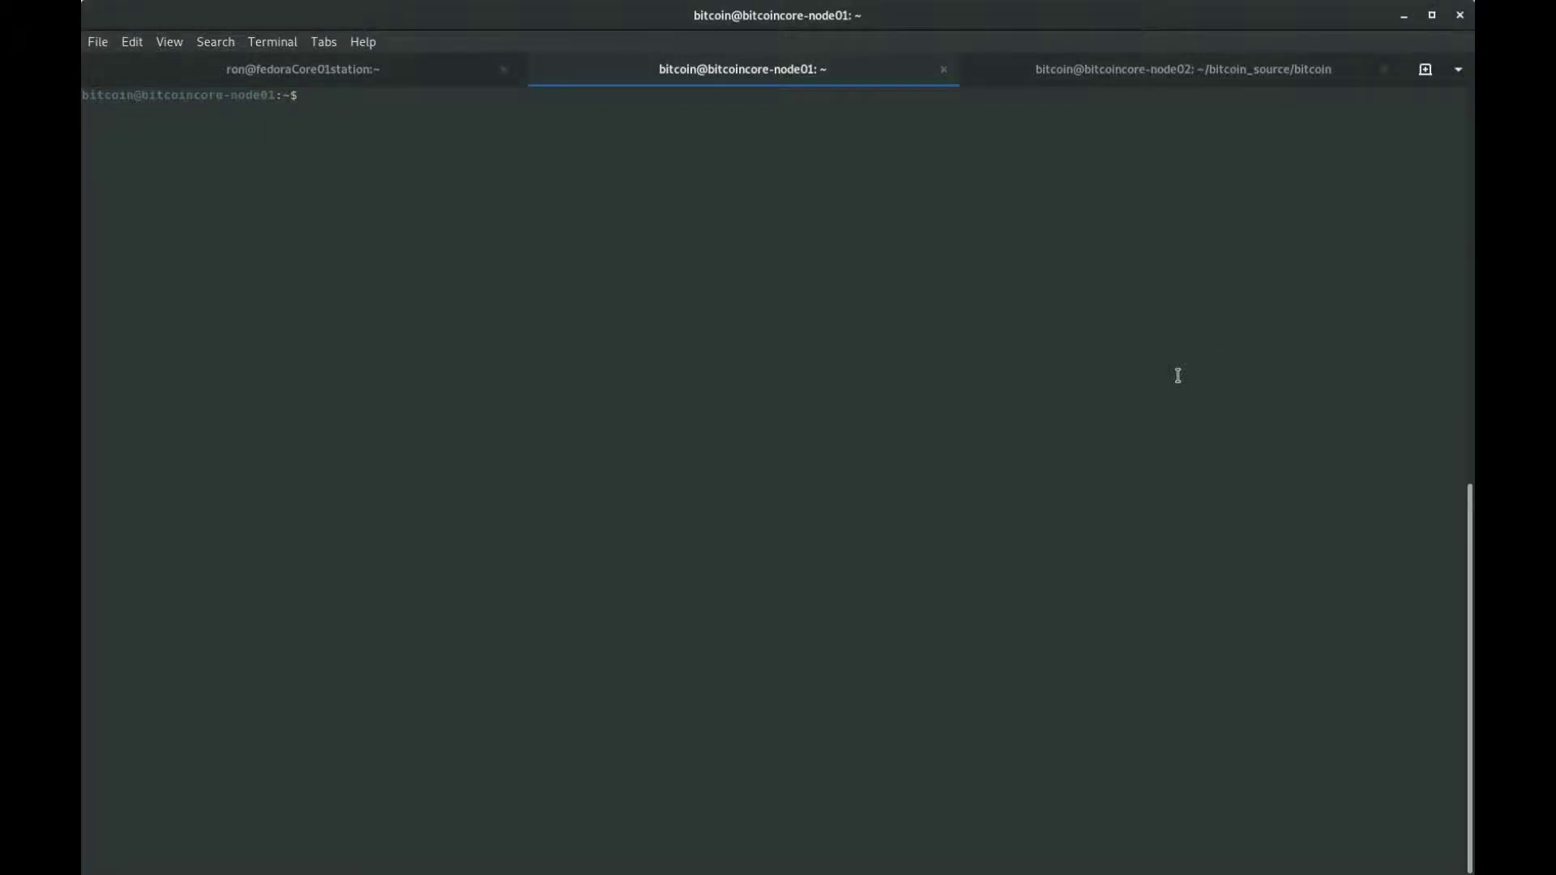
text(ls -lth)
key(Return)
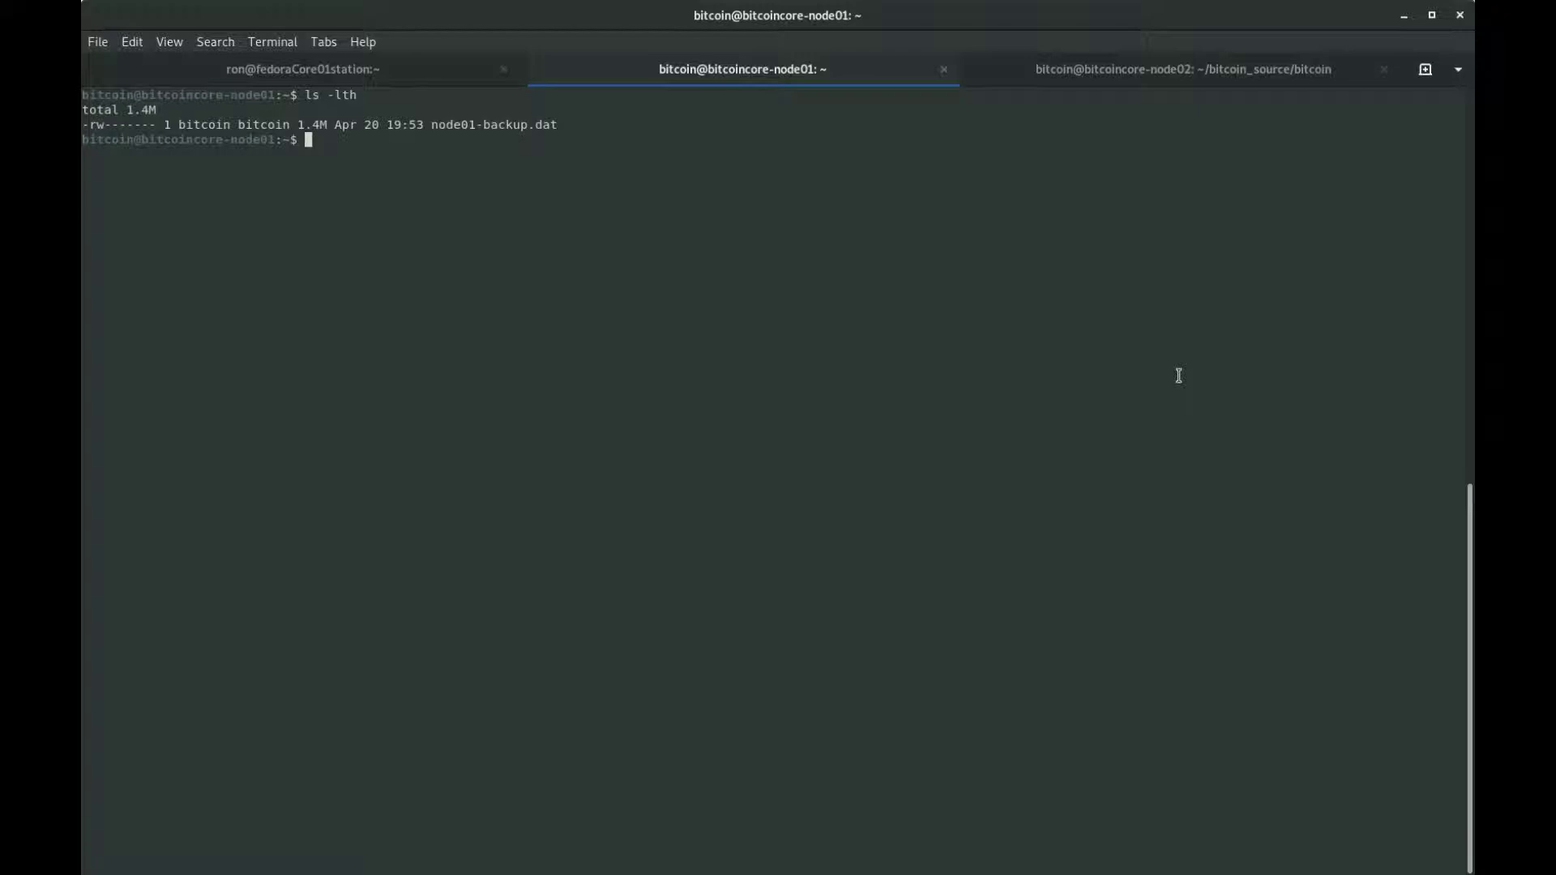
text(bitcoin-cli getaddressesbyl)
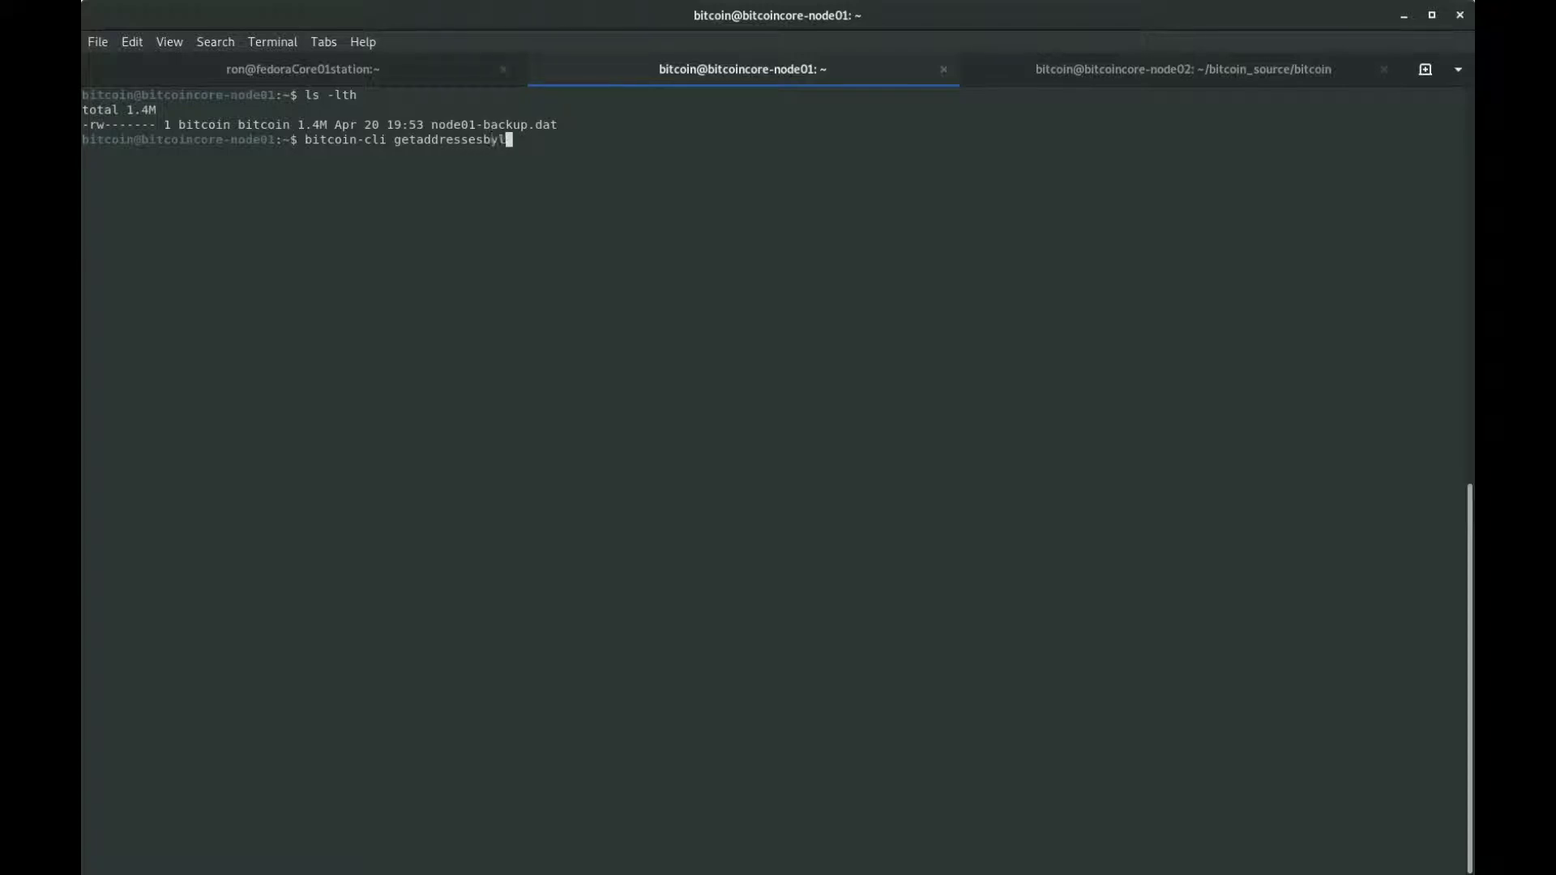
text(abel roncoejr)
key(Return)
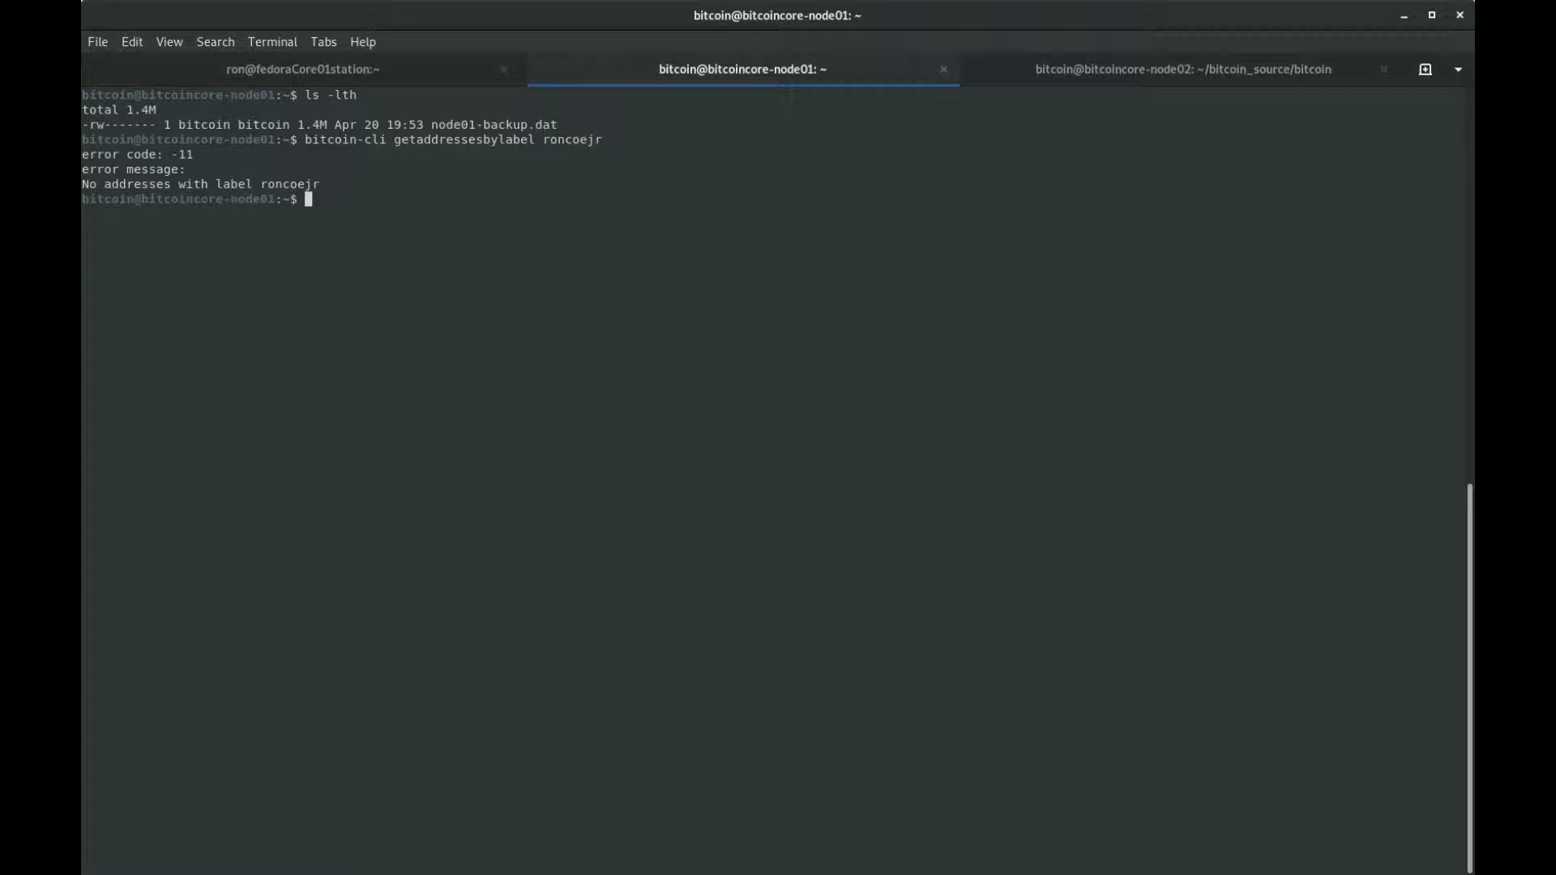
List the running screen sessions and the contents of the .bitcoin directory.
text(screen -ls)
key(Return)
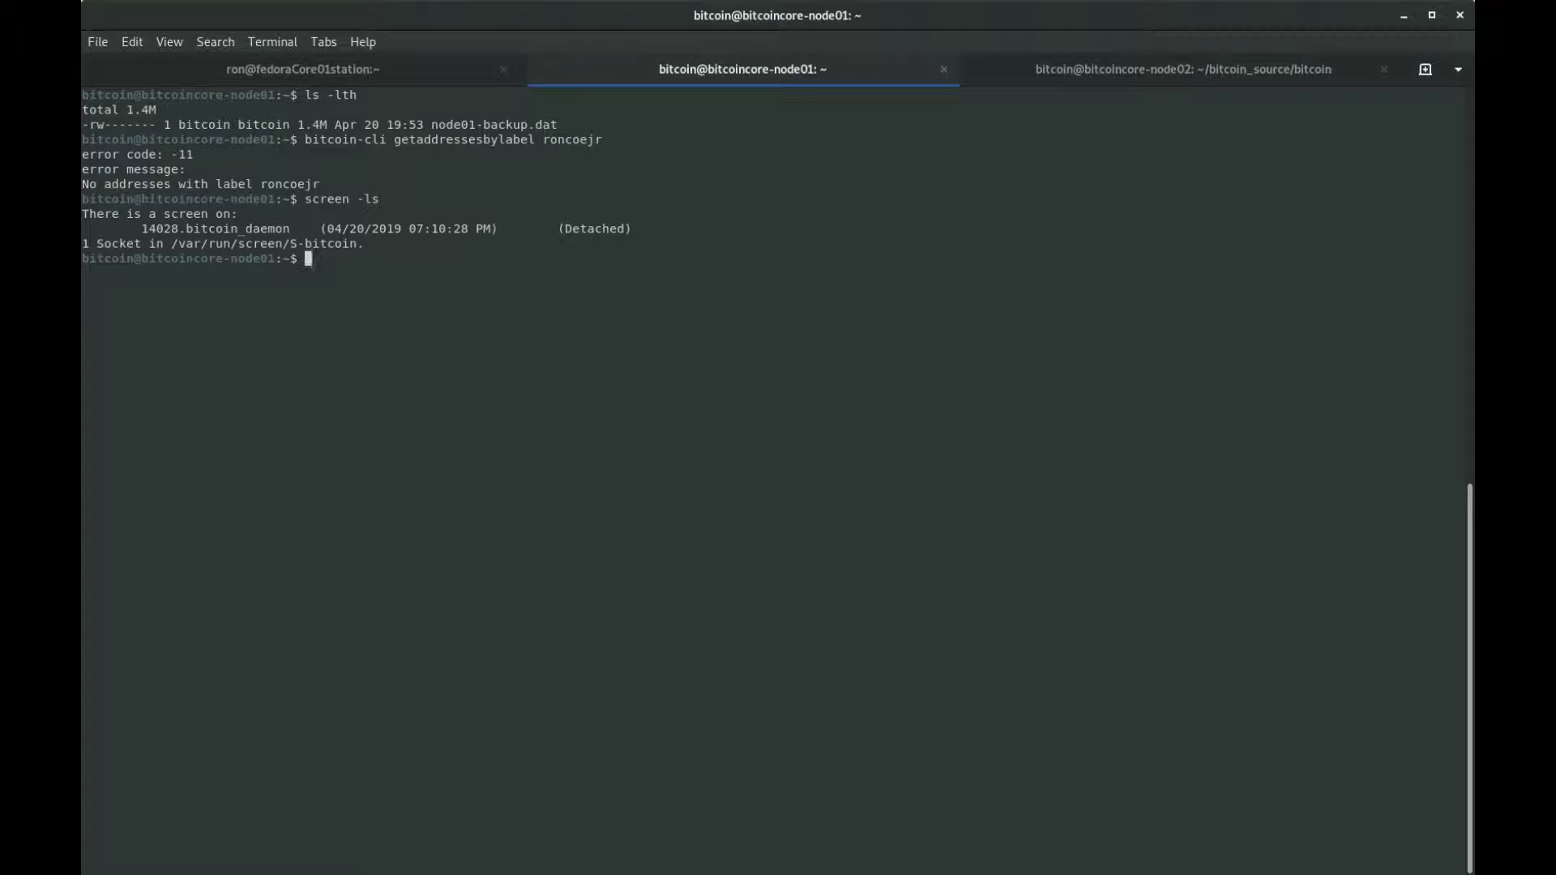
text(ls -lth .bitcoin)
key(Return)
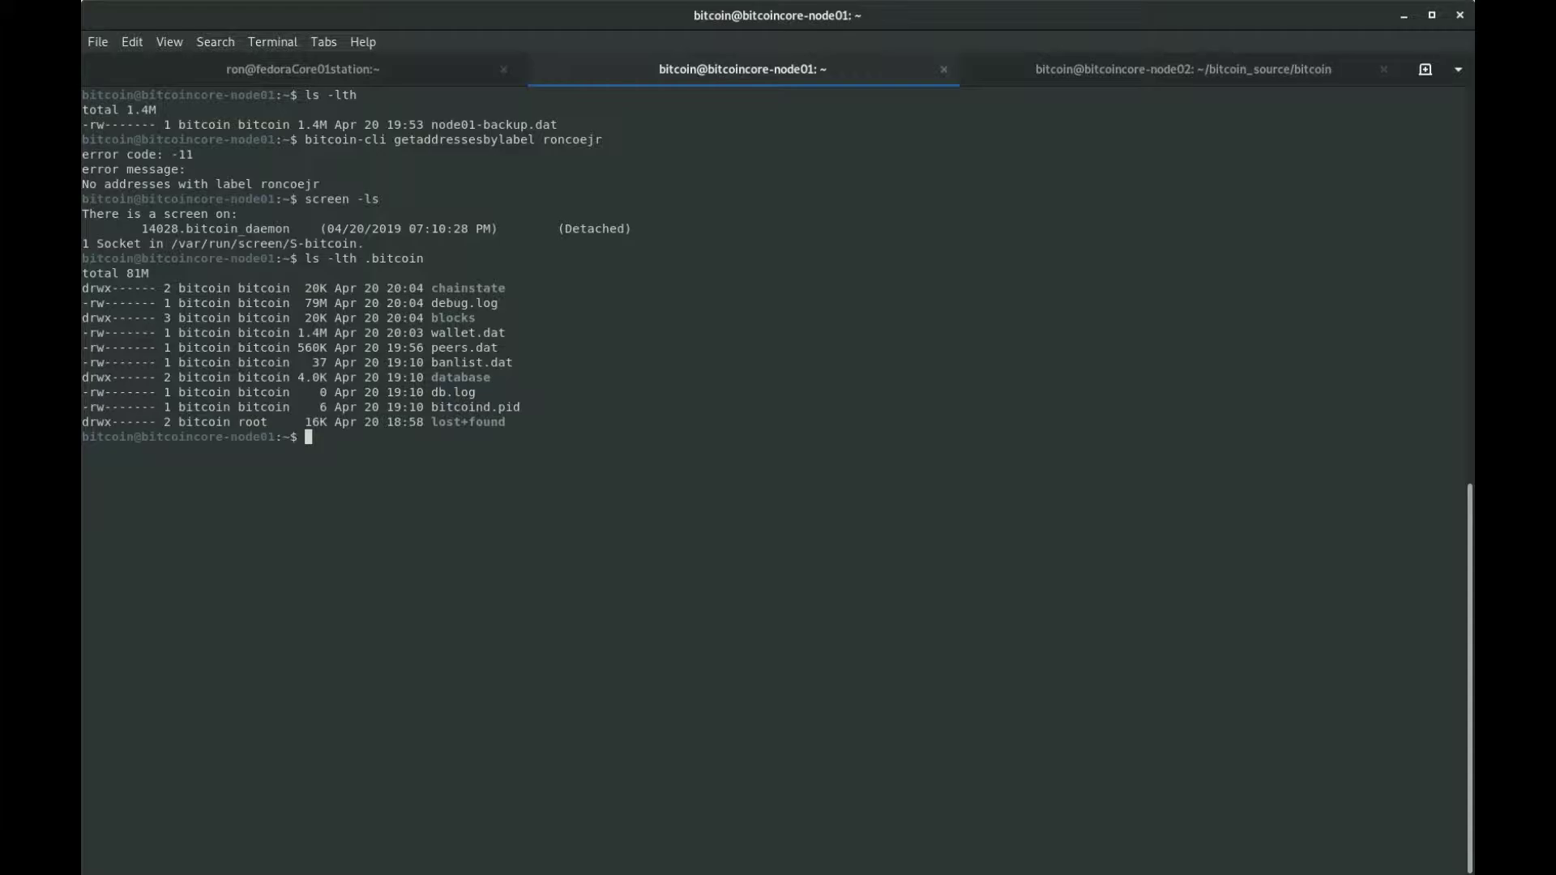
Reattach to the bitcoin_daemon screen session and stop bitcoind with Ctrl+C.
text(screen -r)
key(Return)
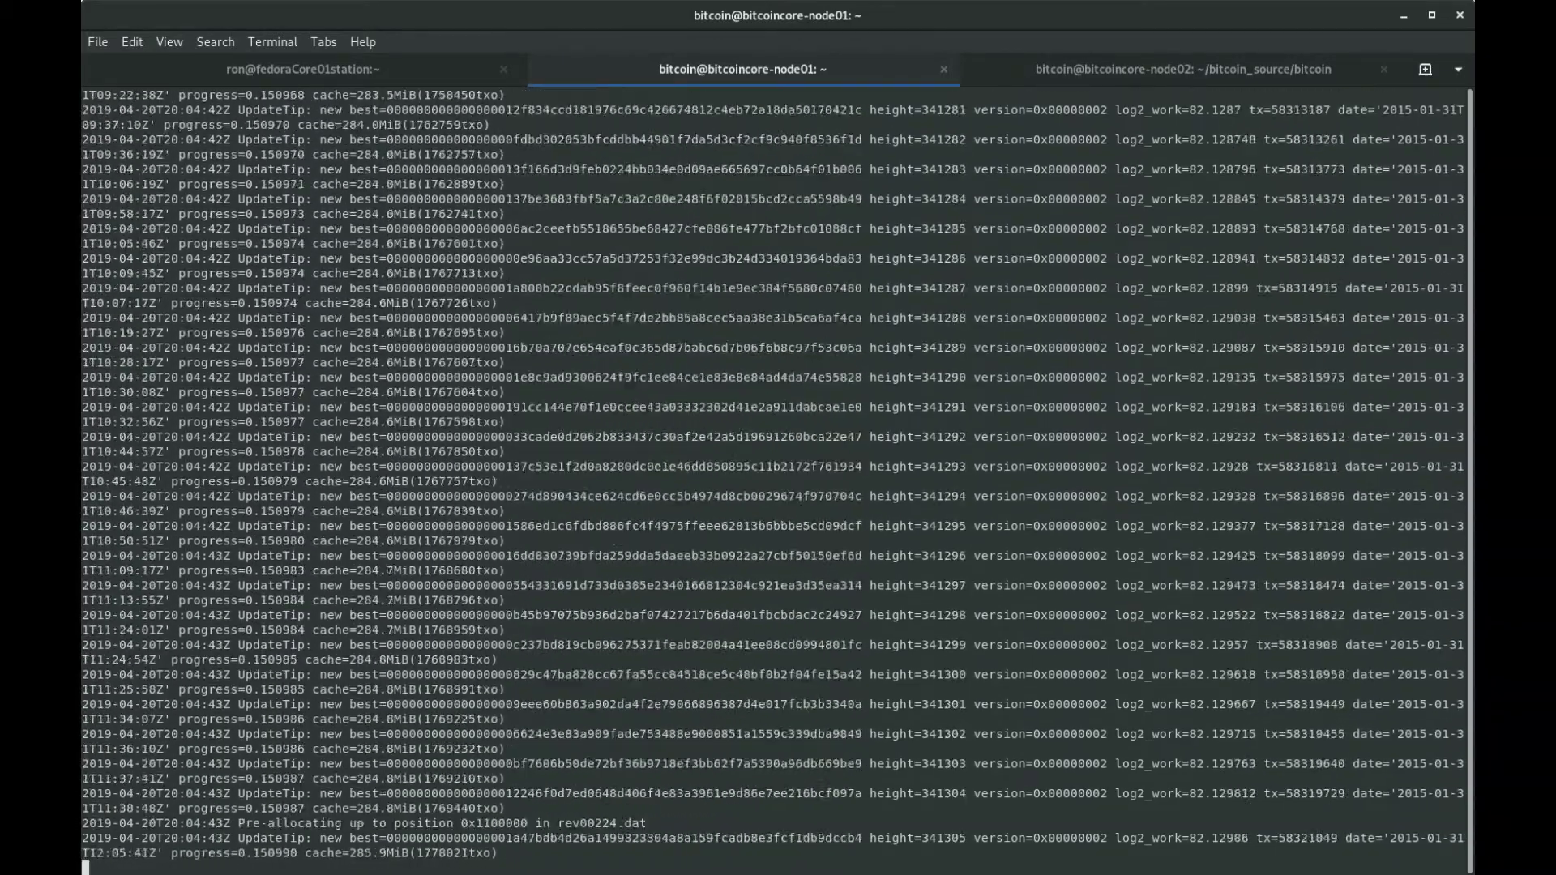
key(ctrl+c)
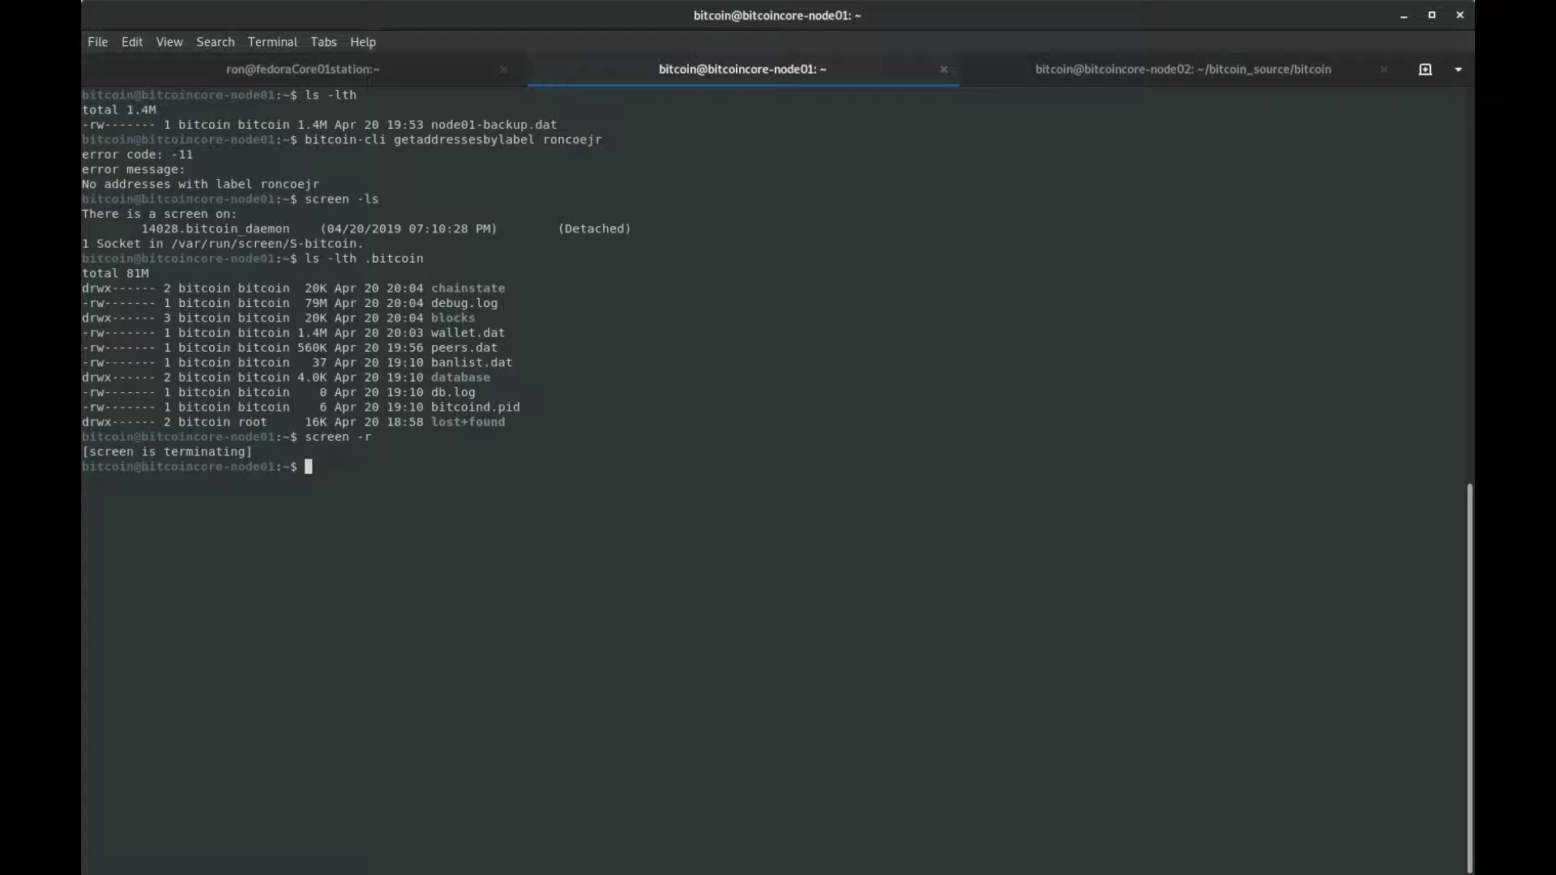
Create a 'saved' folder and move the current .bitcoin/wallet.dat into it.
text(mkdir saved)
key(Return)
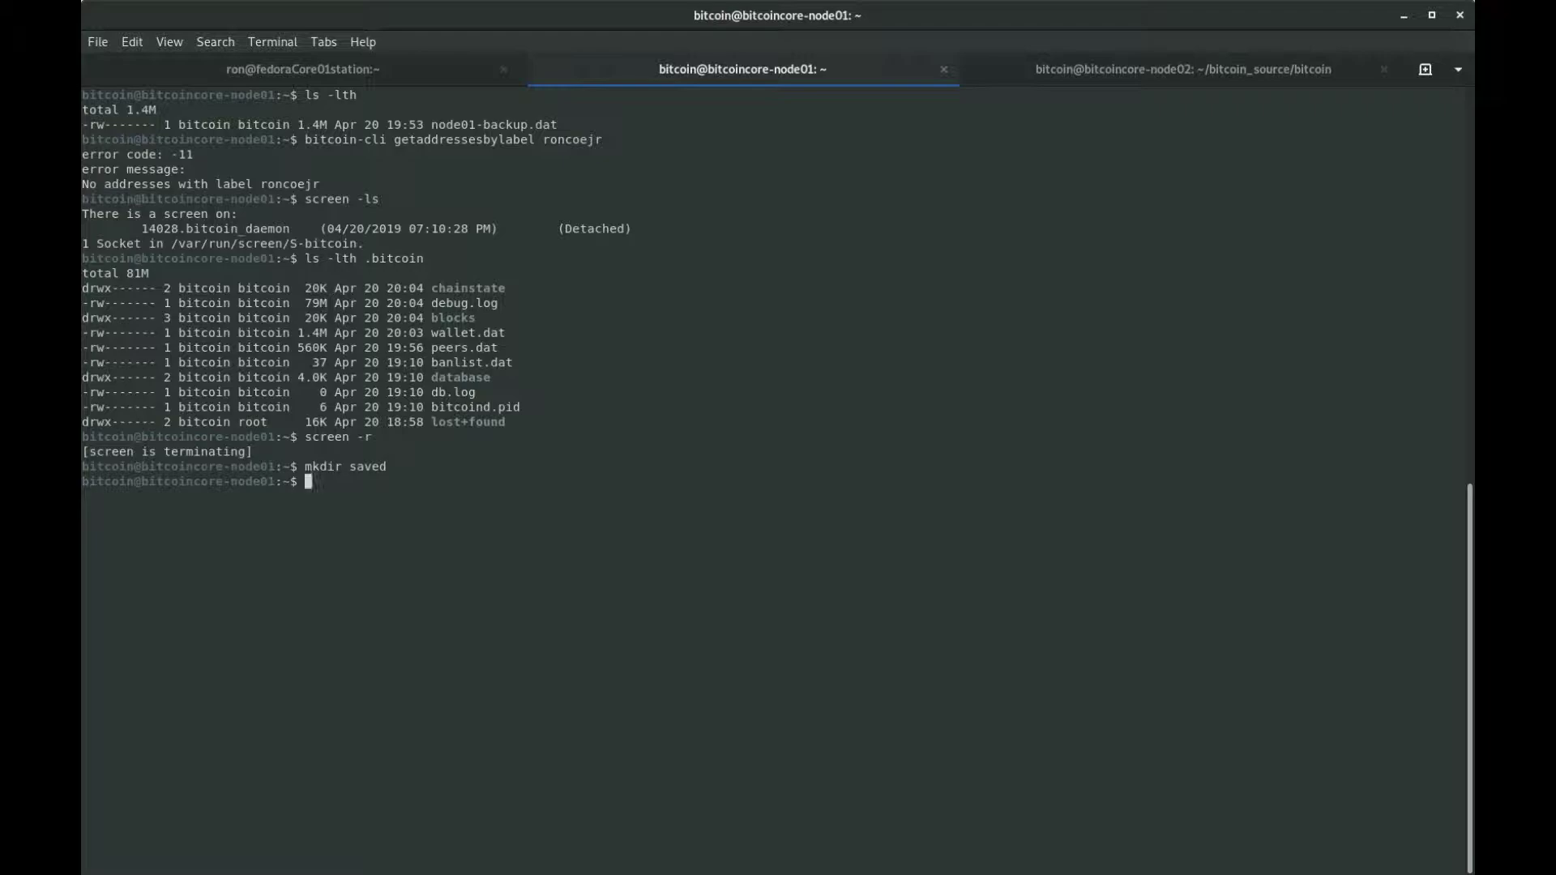
text(mv .bitcoin/wal)
key(Tab)
text(saved)
key(Return)
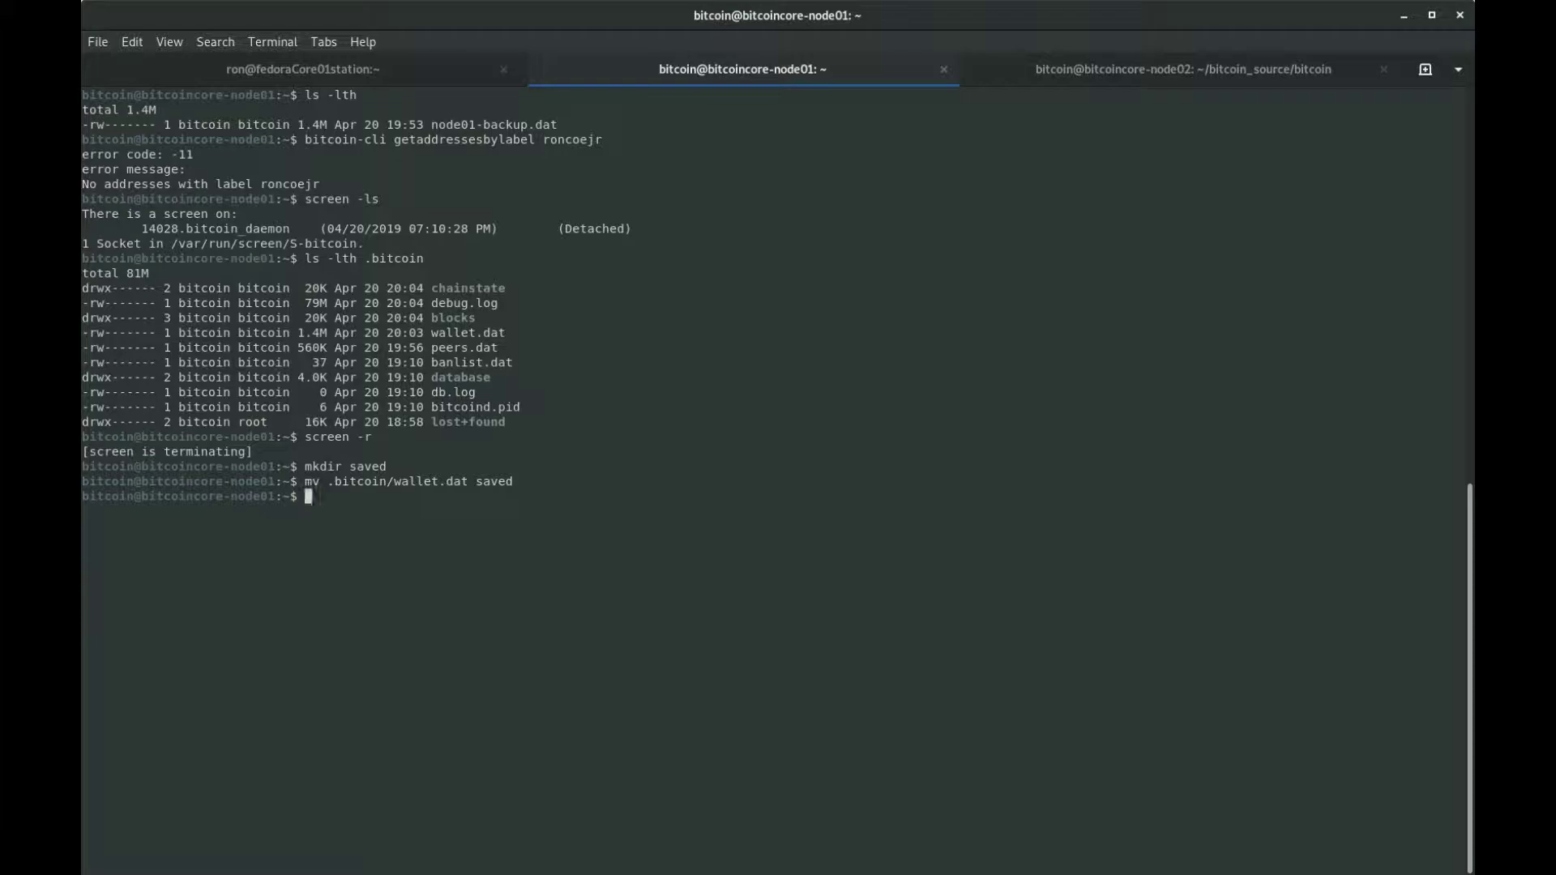
Move node01-backup.dat into place as .bitcoin/wallet.dat.
text(mv node01-backup.dat .bitcoi)
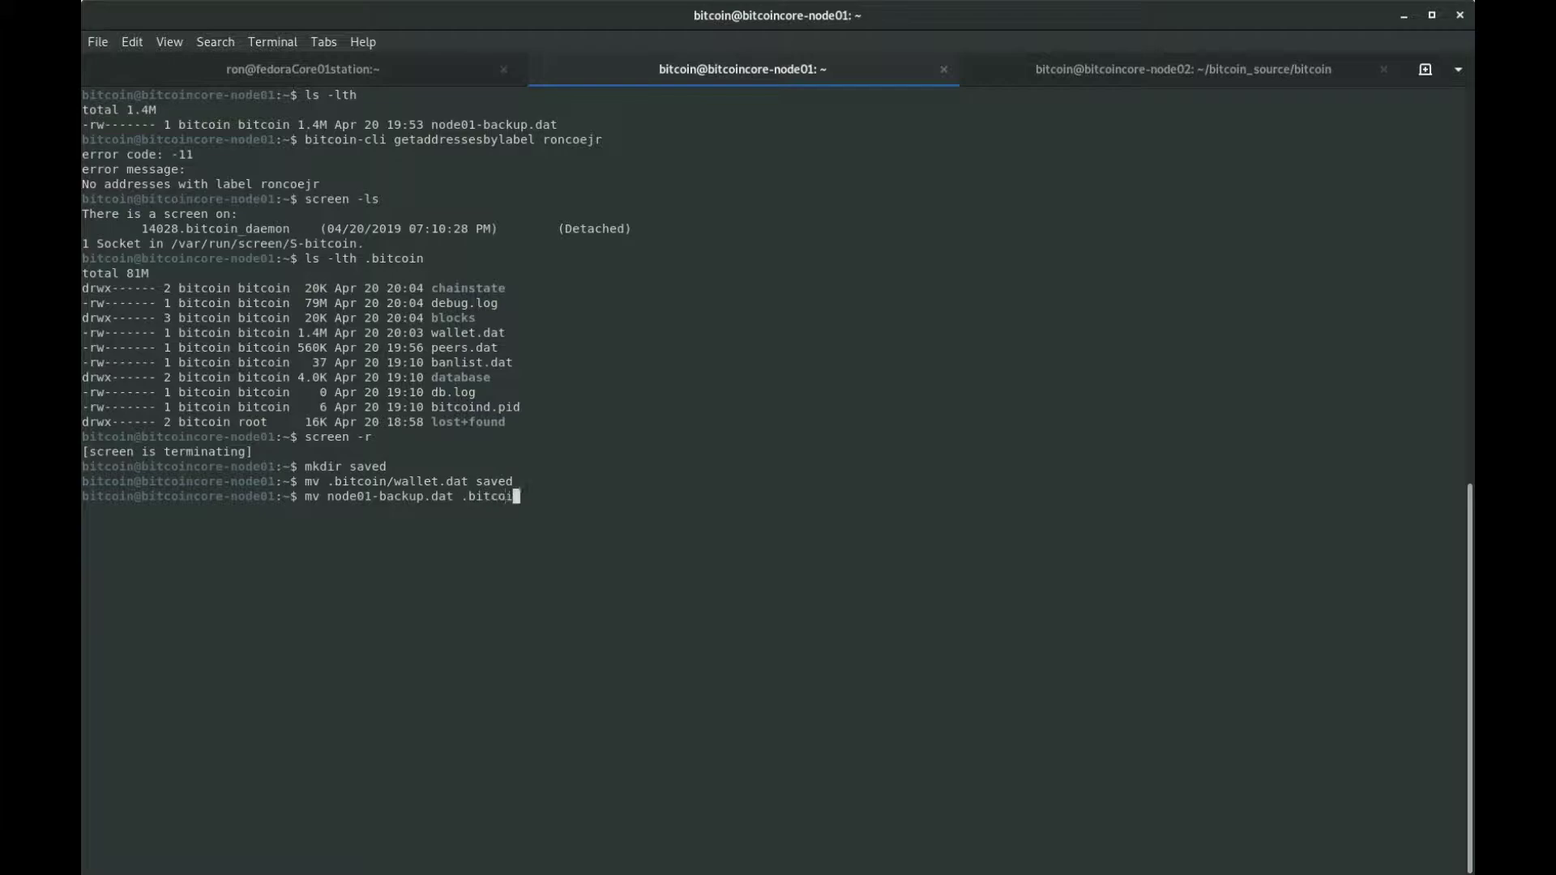
text(n/wallet.dat)
key(Return)
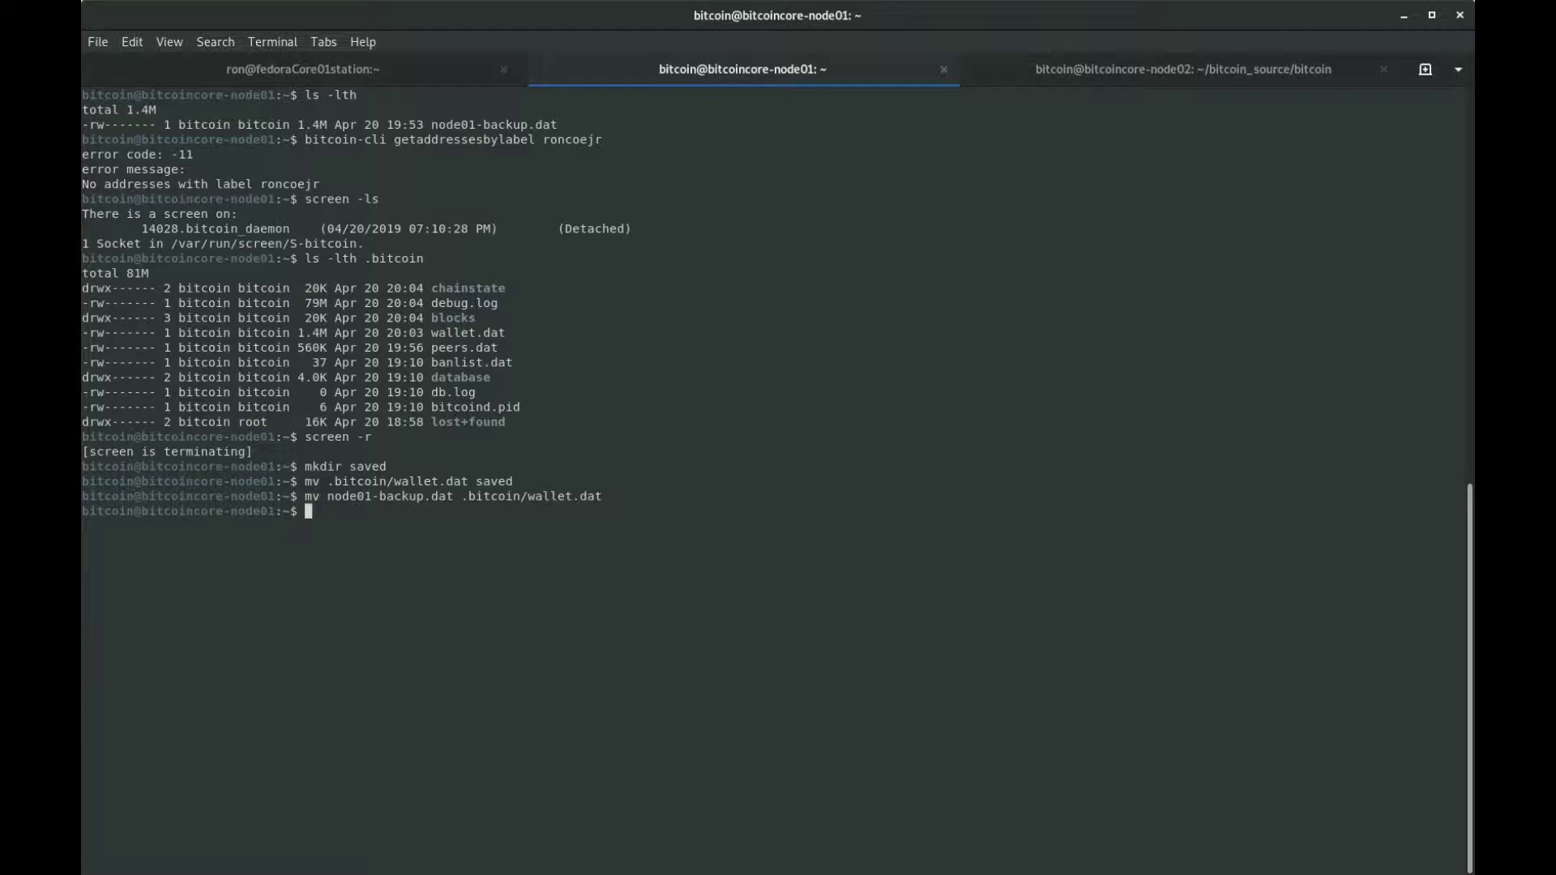
text(screen -S bitcoin_daemon bitcoin)
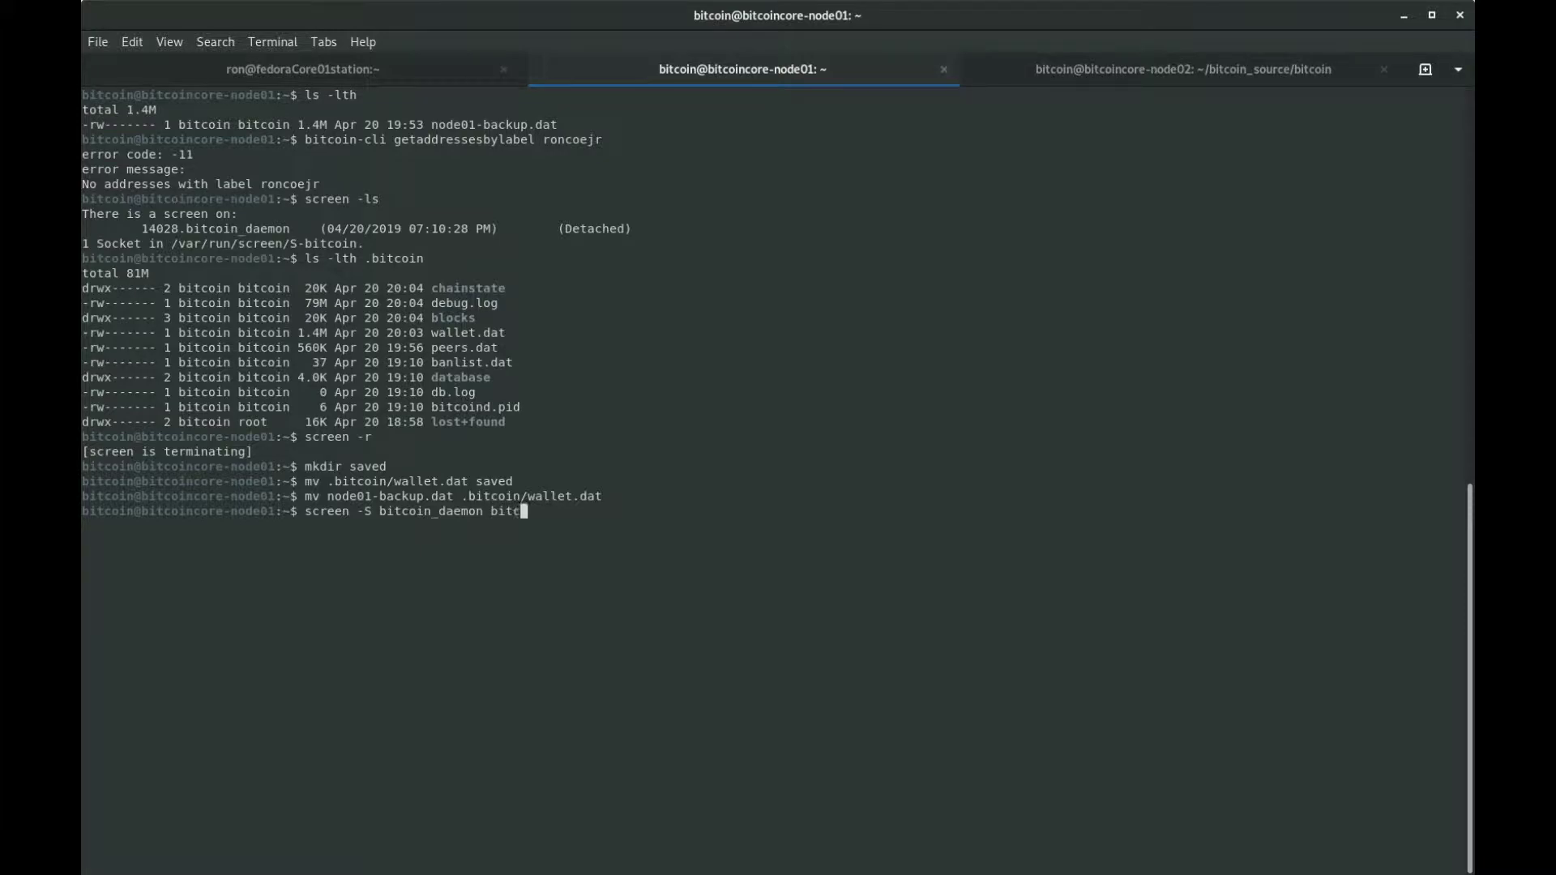
Launch bitcoind in a new screen session named bitcoin_daemon and detach from it.
key(BackSpace)
key(BackSpace)
key(BackSpace)
key(BackSpace)
text(coind)
key(Return)
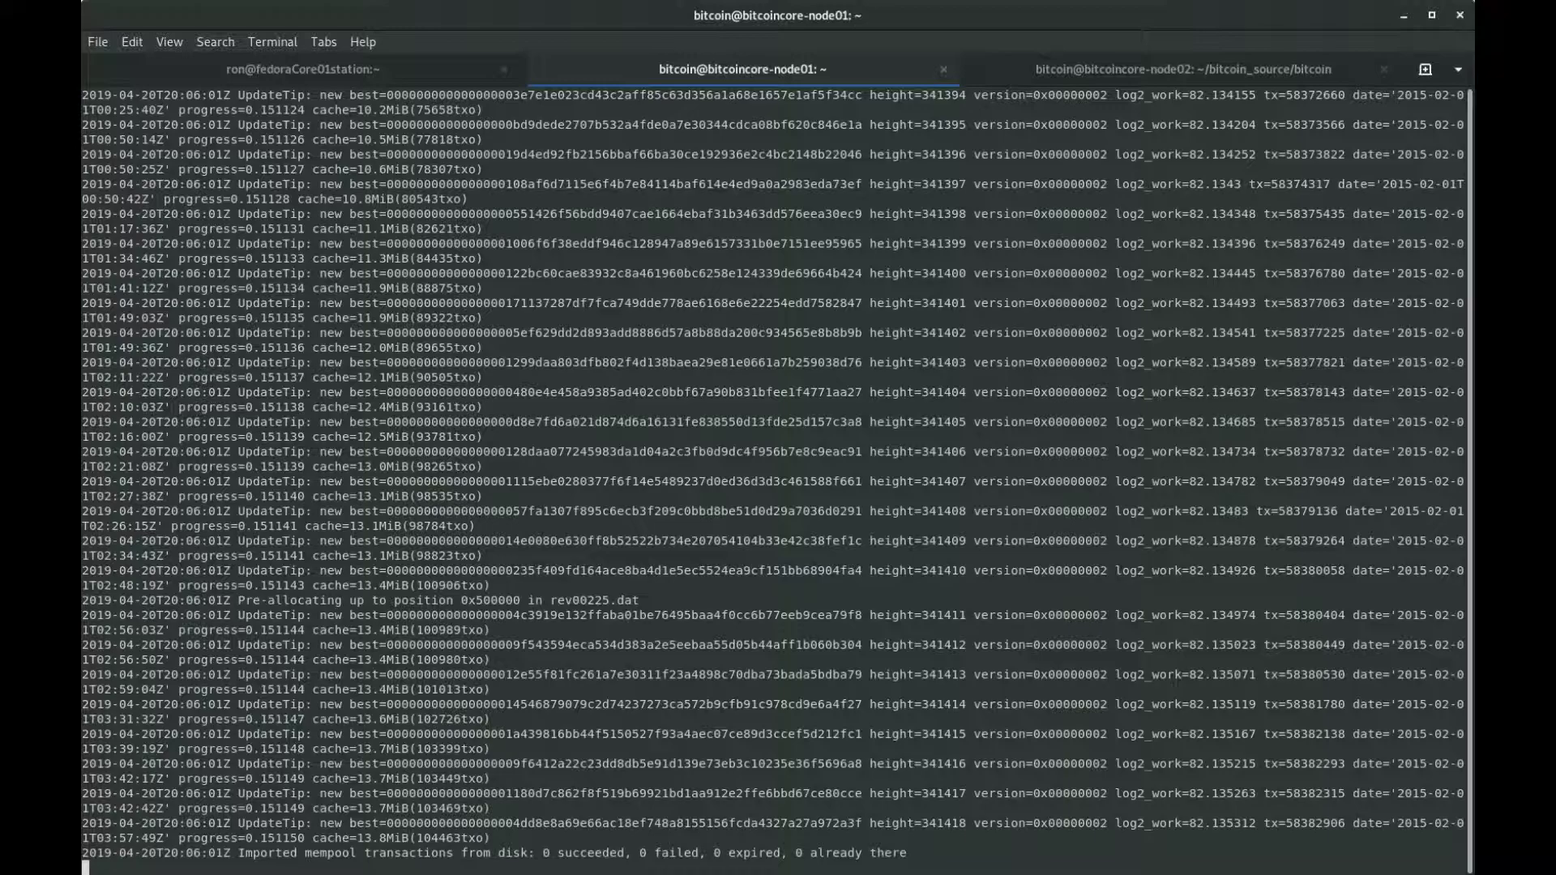
key(ctrl+a)
key(d)
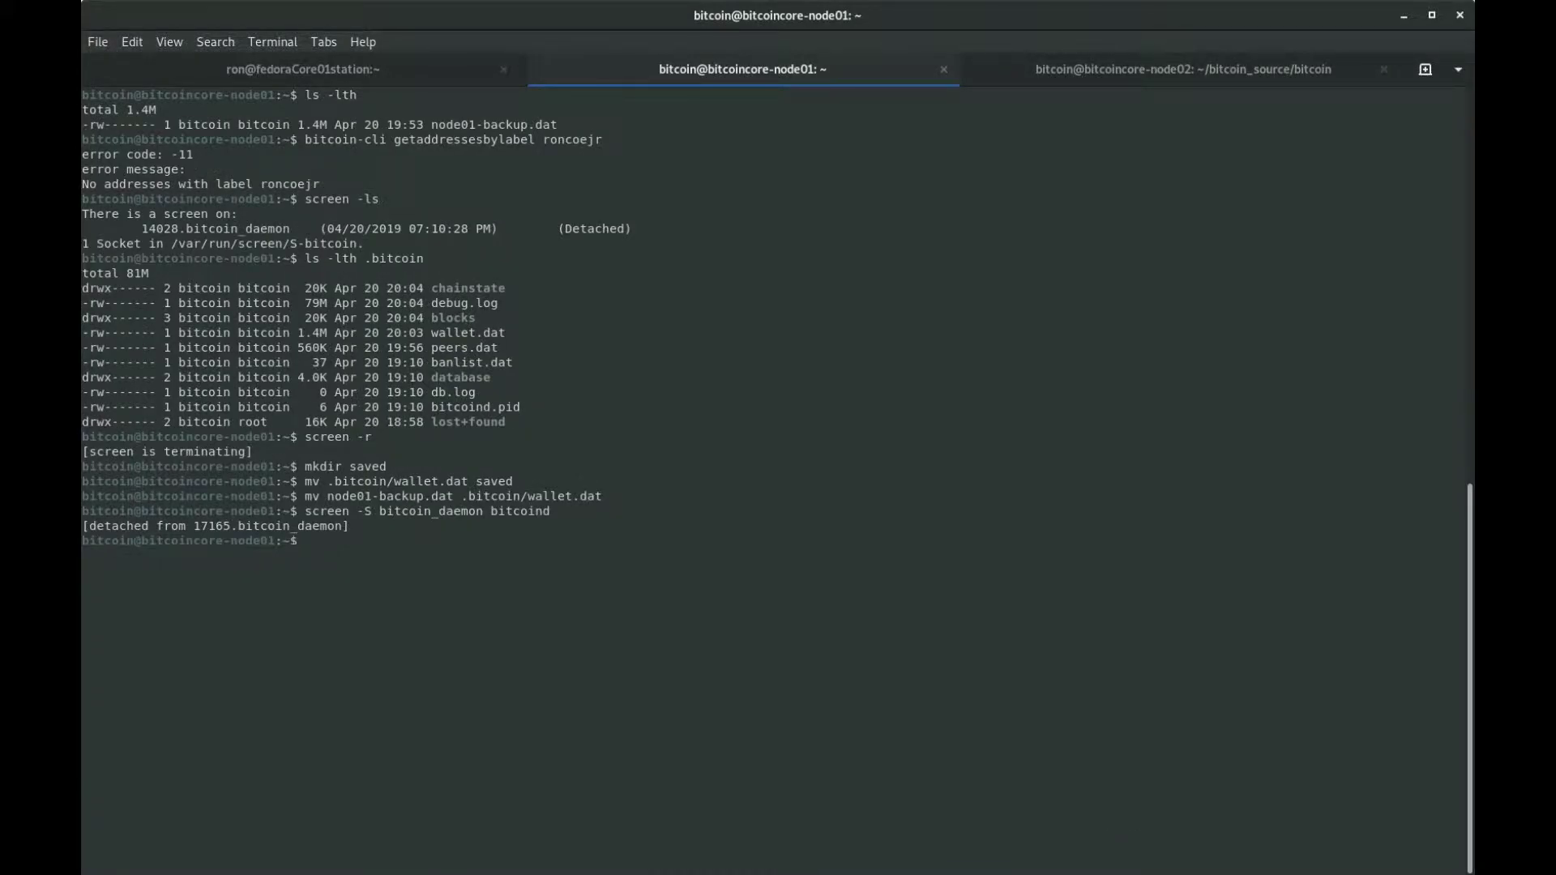
Rerun the getaddressesbylabel lookup from history, now returning one 'receive' address.
key(Return)
key(Return)
key(Return)
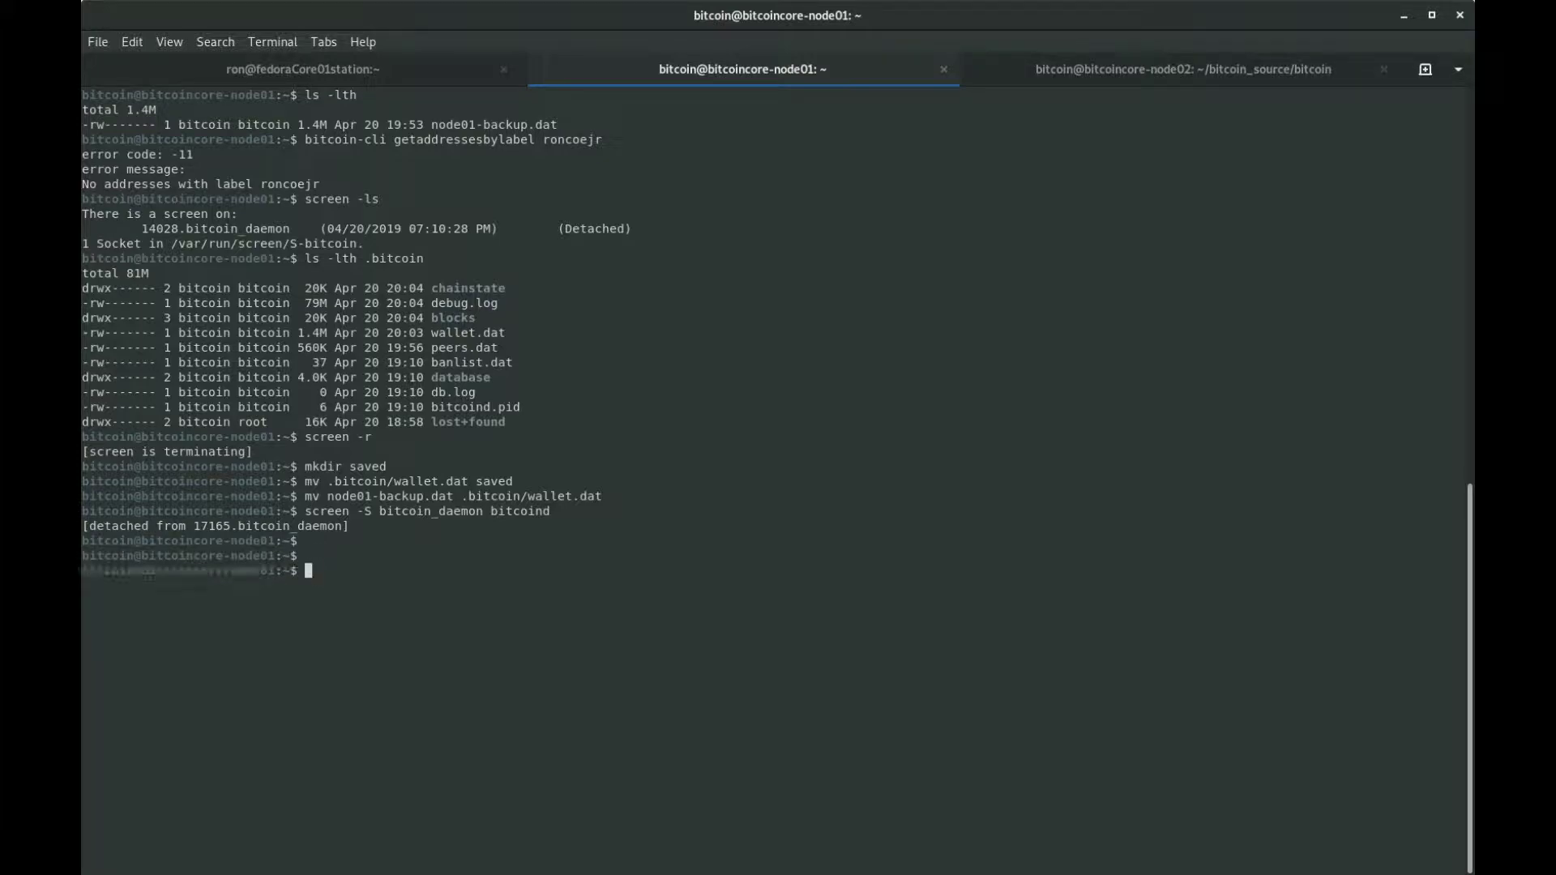
key(Up)
key(Up)
key(Up)
key(Up)
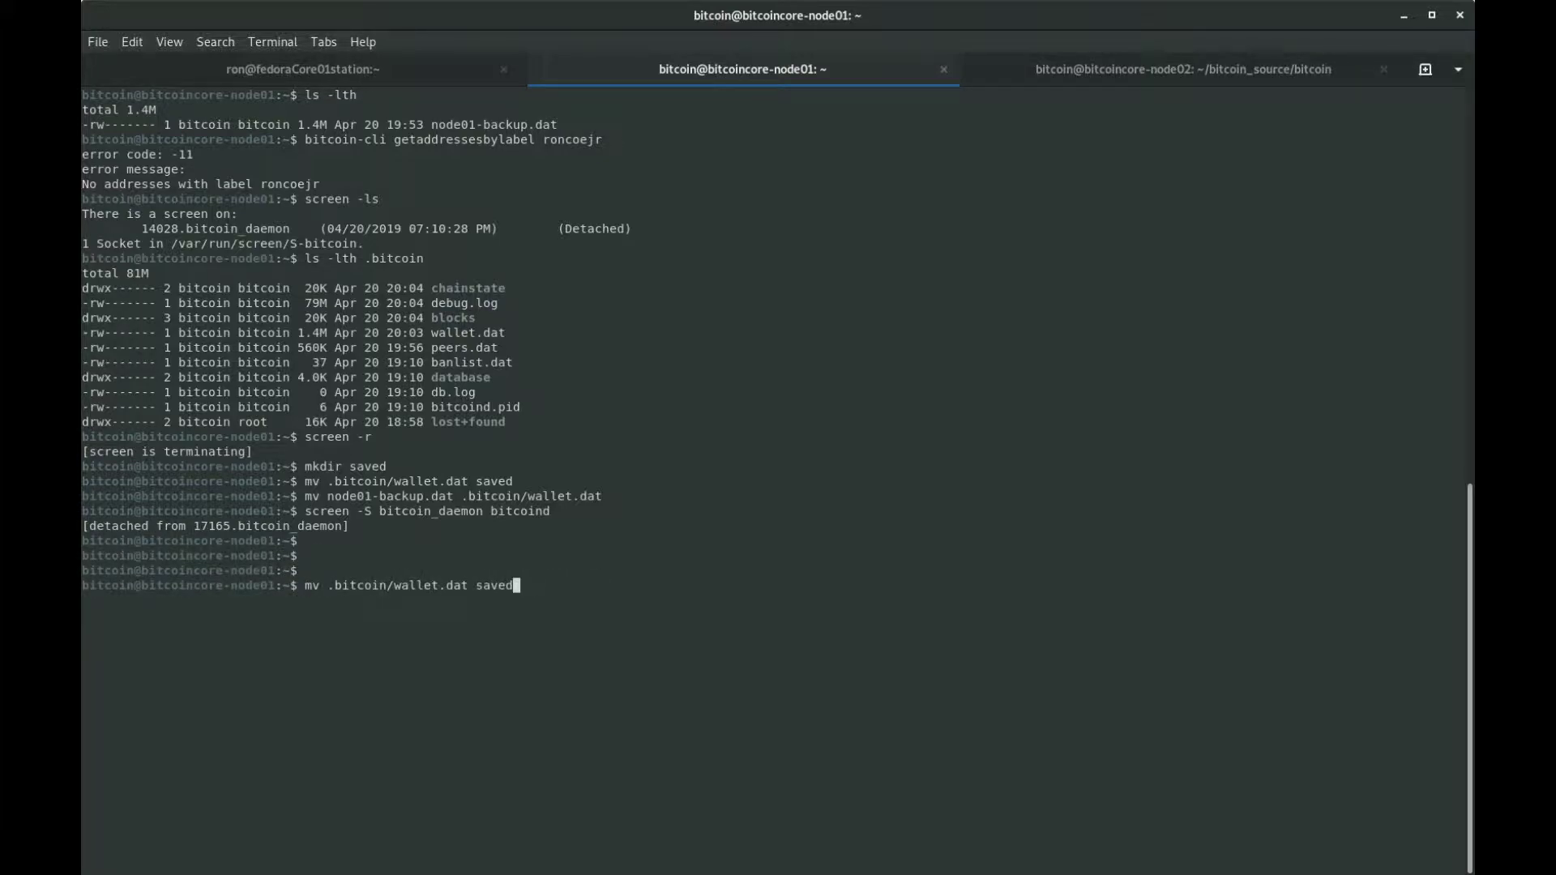
key(Up)
key(Up)
key(Up)
key(Up)
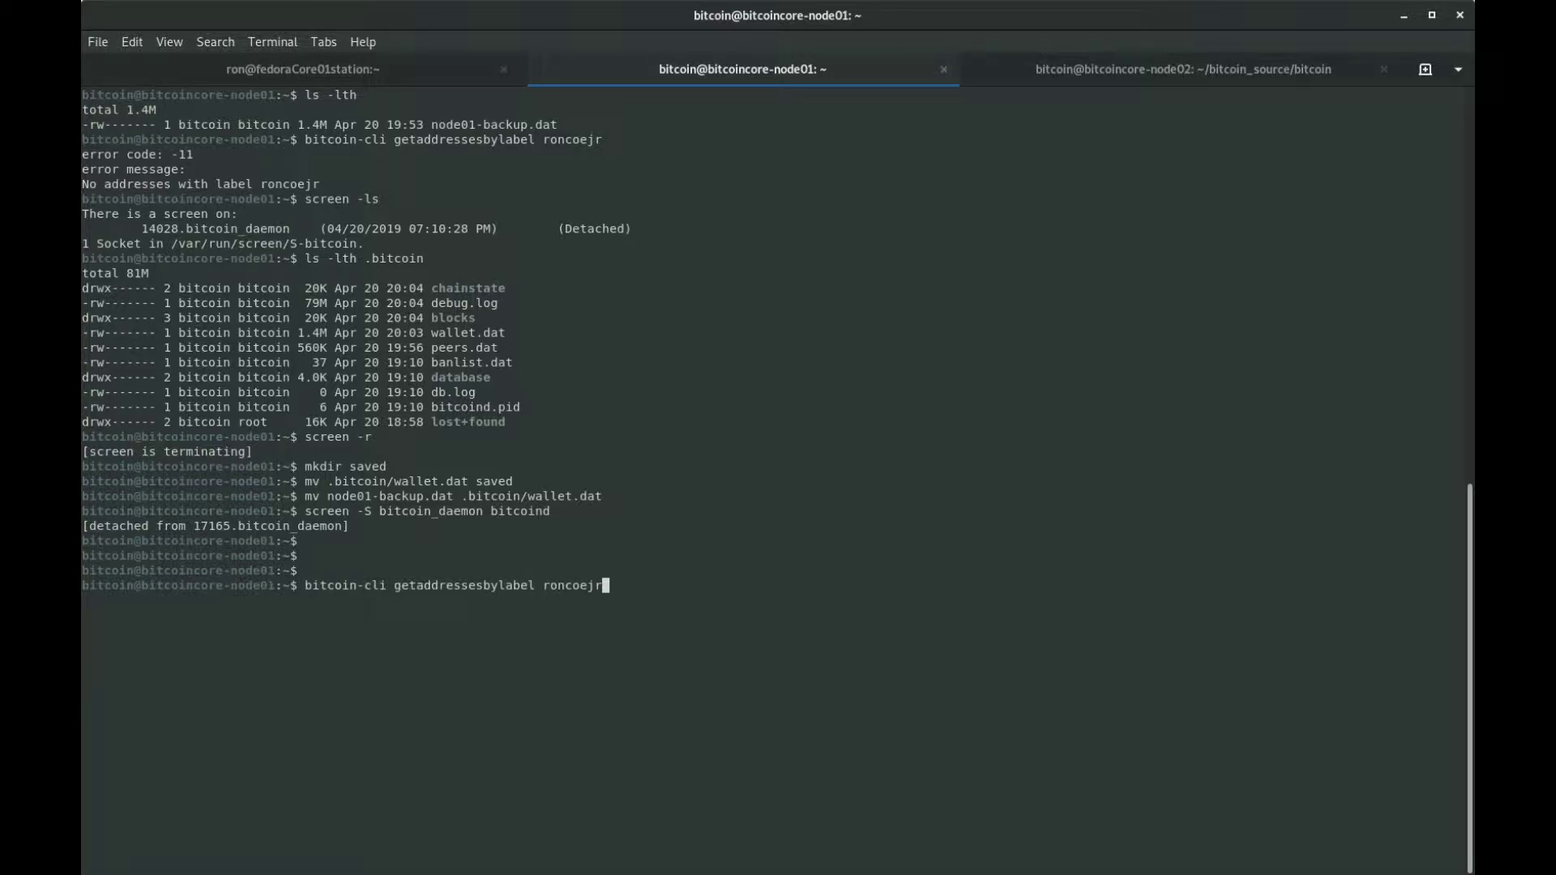
key(Return)
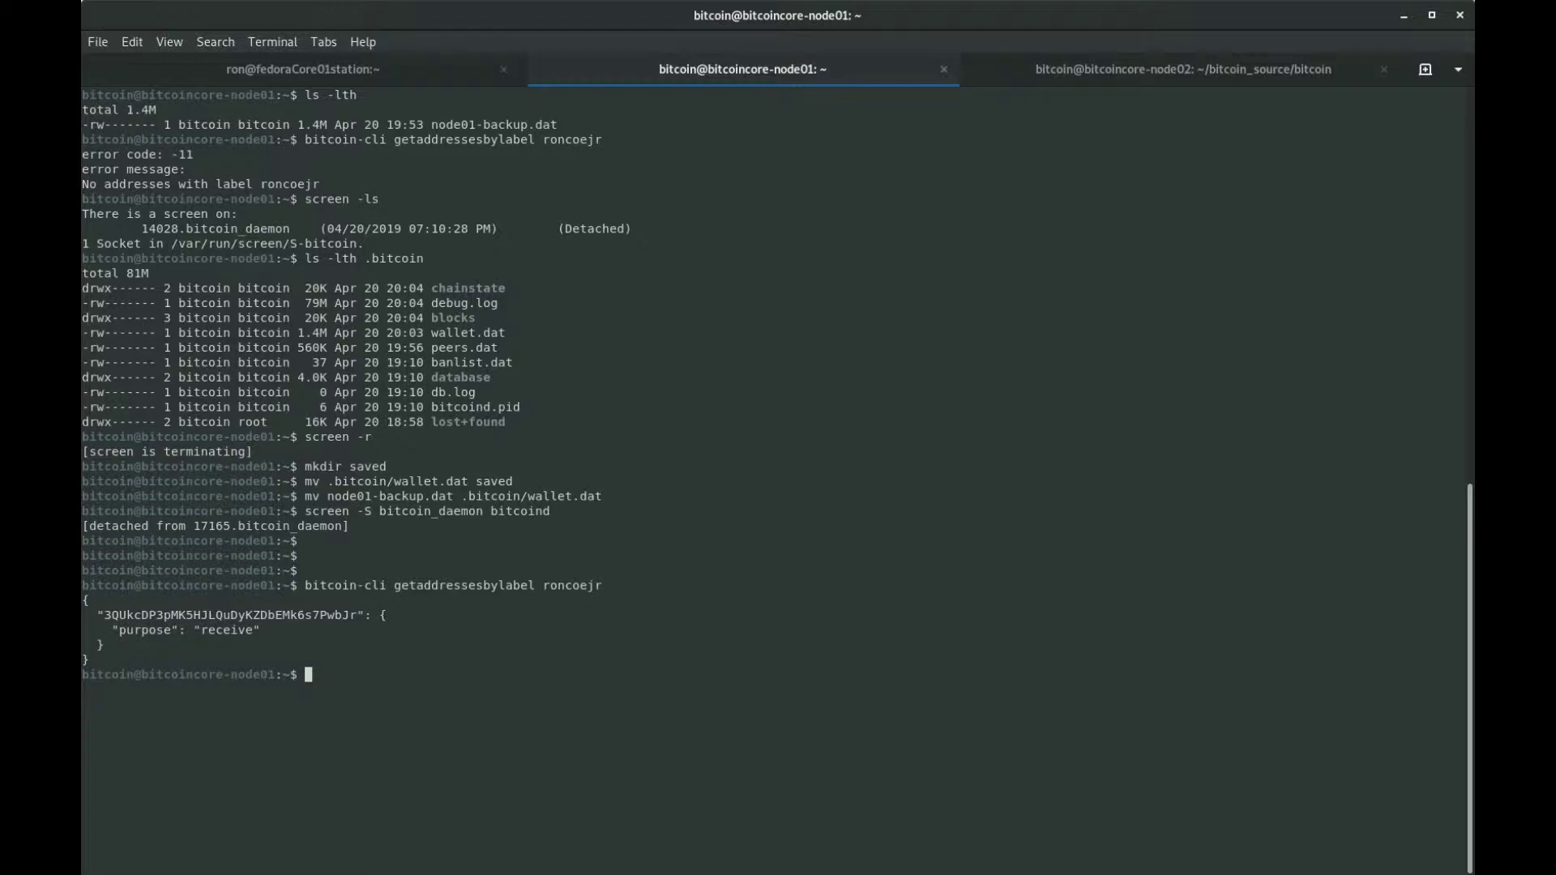
Query the restored wallet's balance with bitcoin-cli getbalance.
text(bitcoin-cli getbalance)
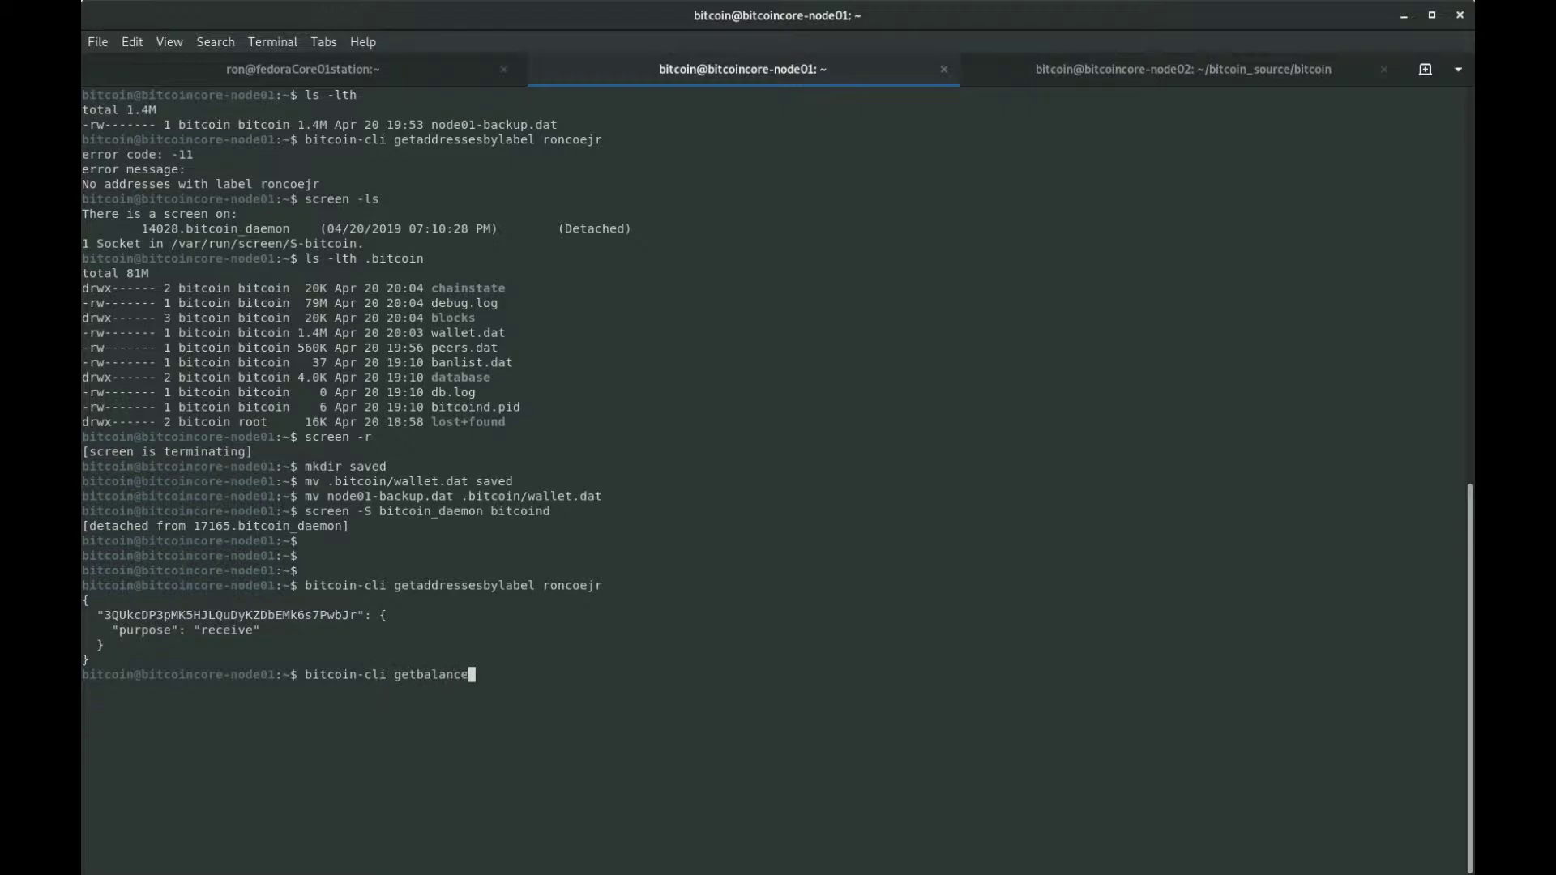
key(Return)
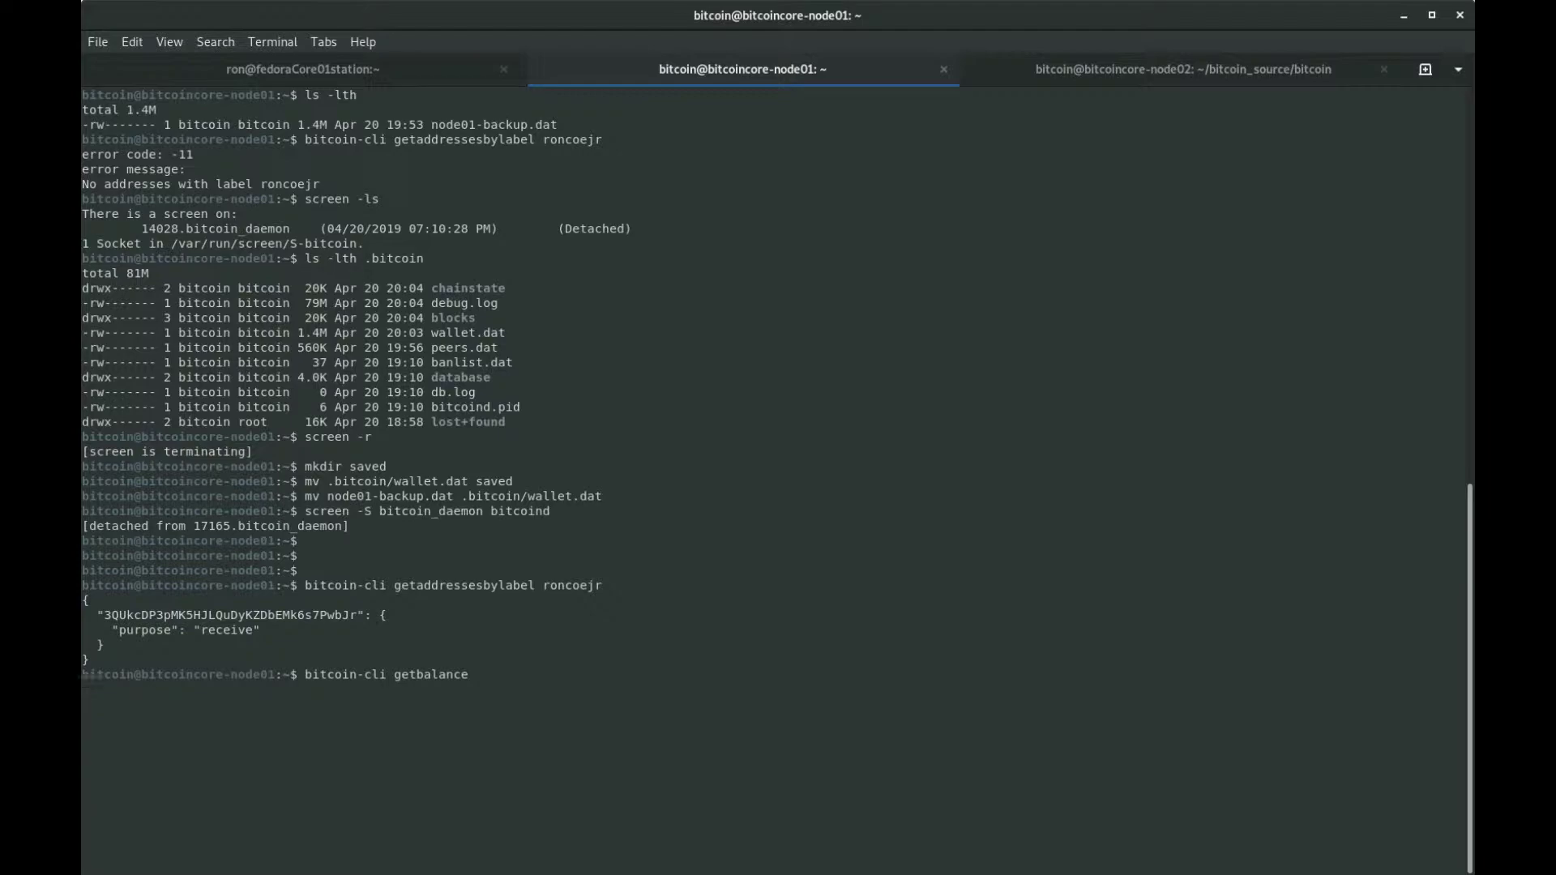